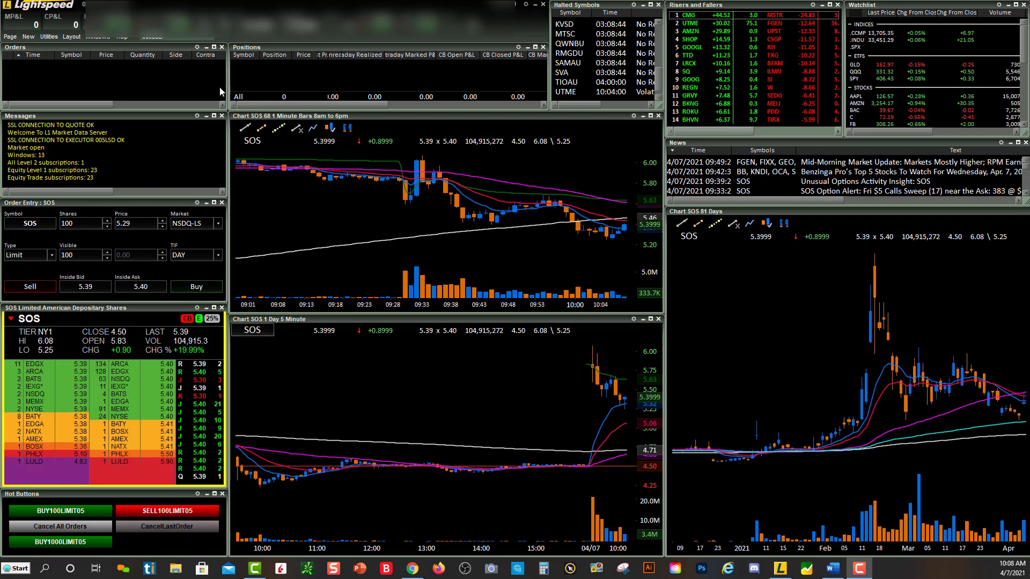
Step: Create a new custom order command in the configuration settings and name it SELLFULL
left_click(49, 37)
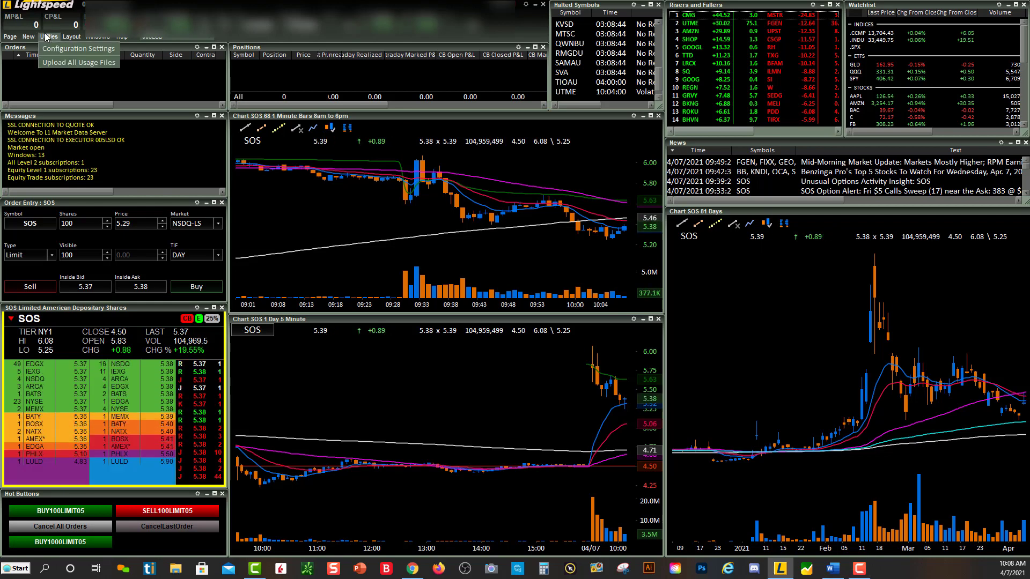
left_click(49, 48)
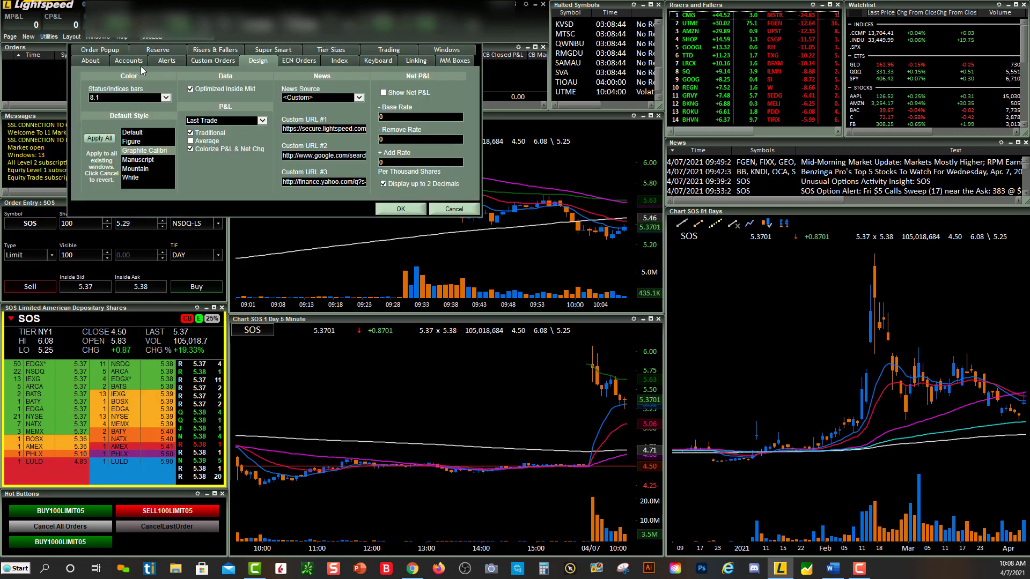
left_click(216, 63)
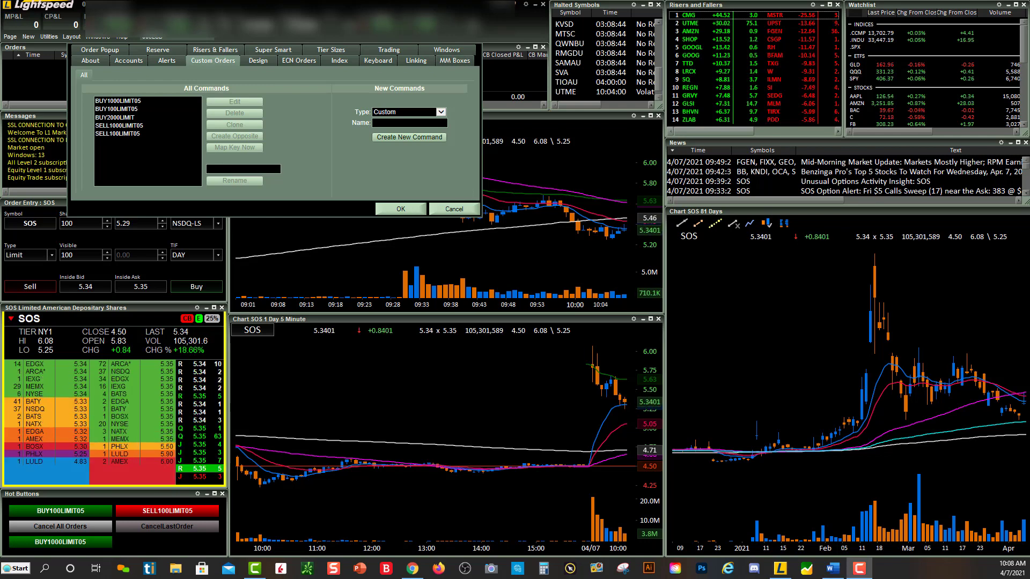
left_click(410, 138)
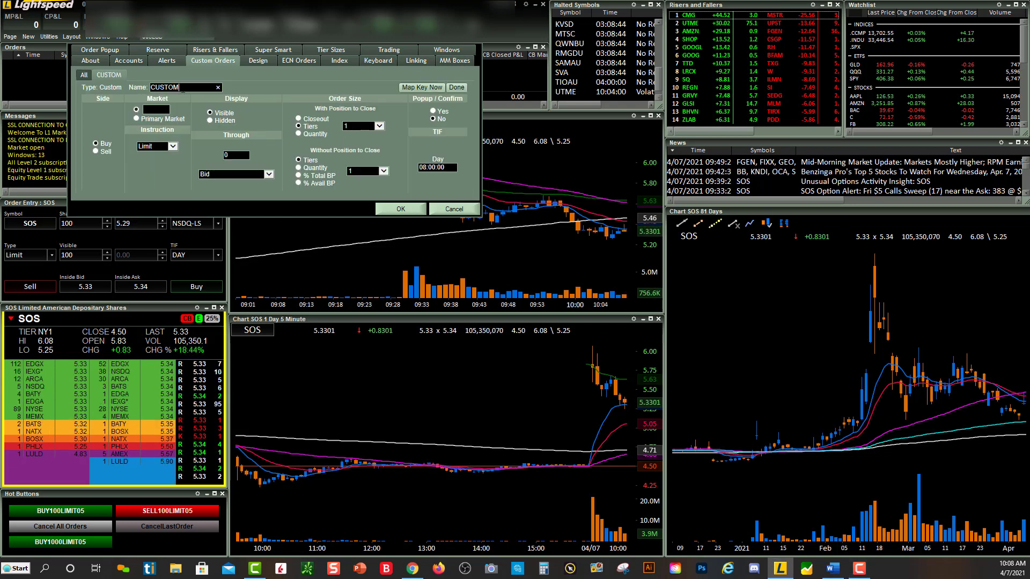
double_click(182, 88)
type("SE")
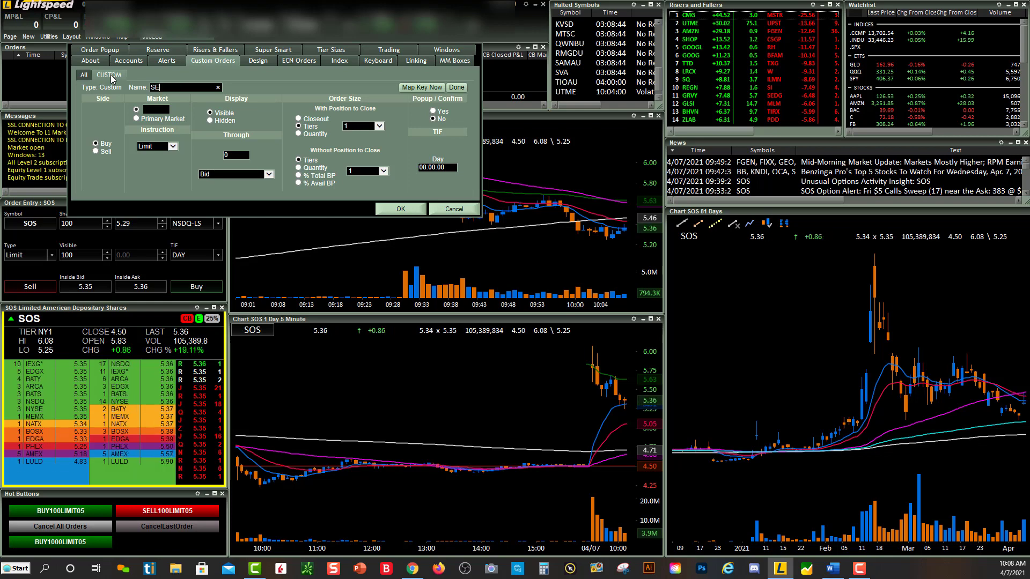
type("LLFULL")
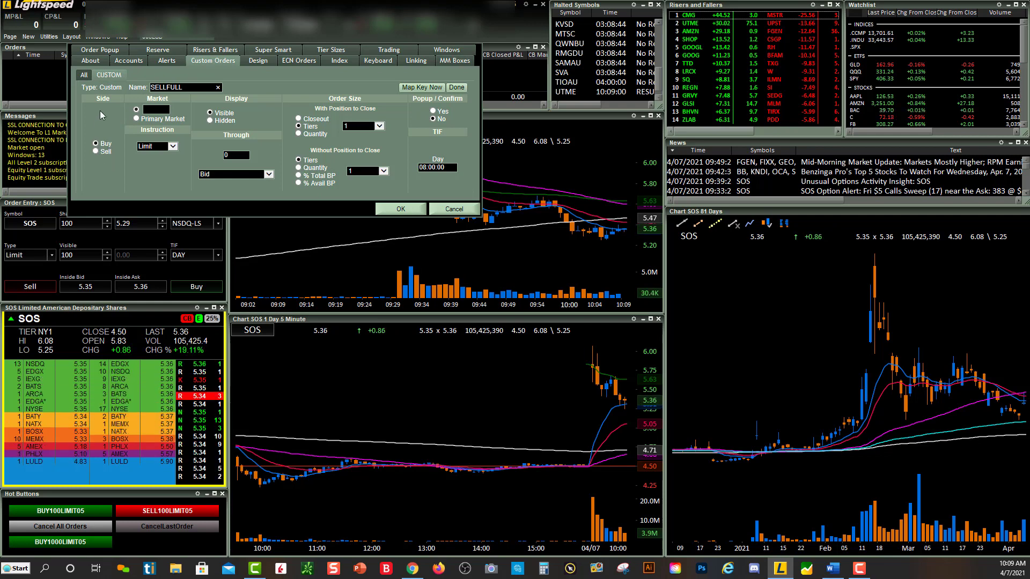
Step: Set the SELLFULL command to the Sell side on the NSDQ market, priced 0.05 through the Bid
left_click(96, 151)
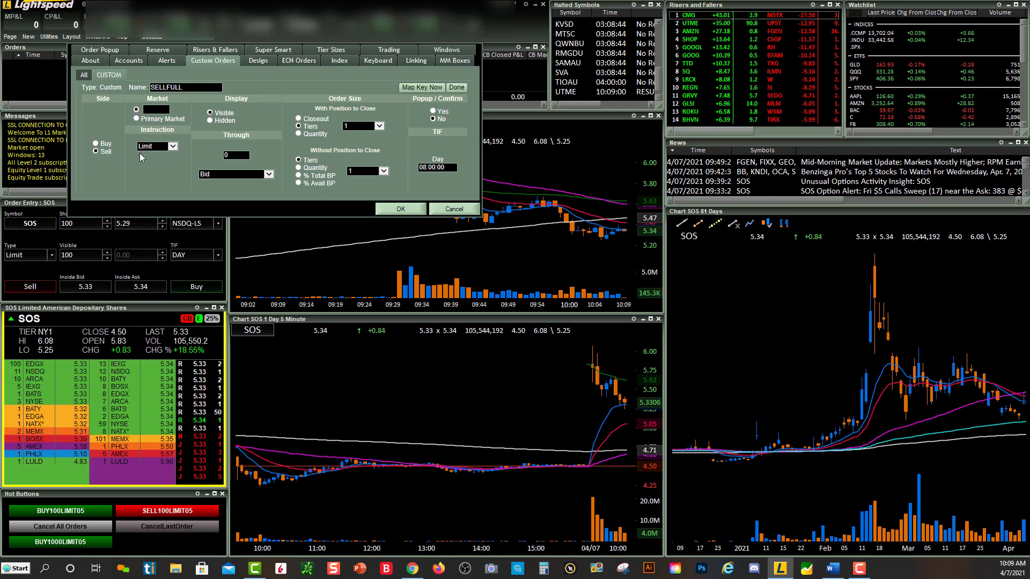
type("NS")
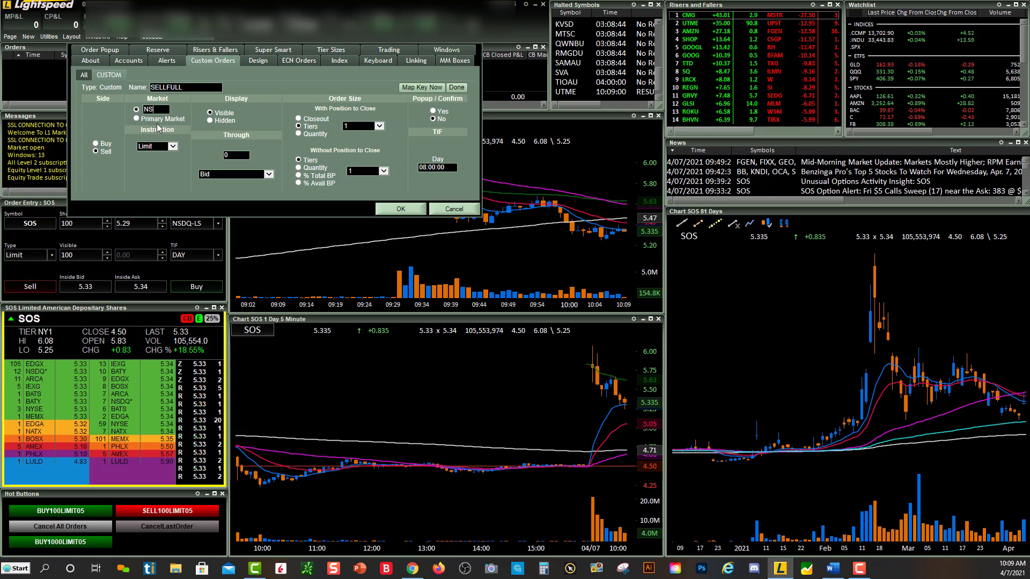
type("DQ")
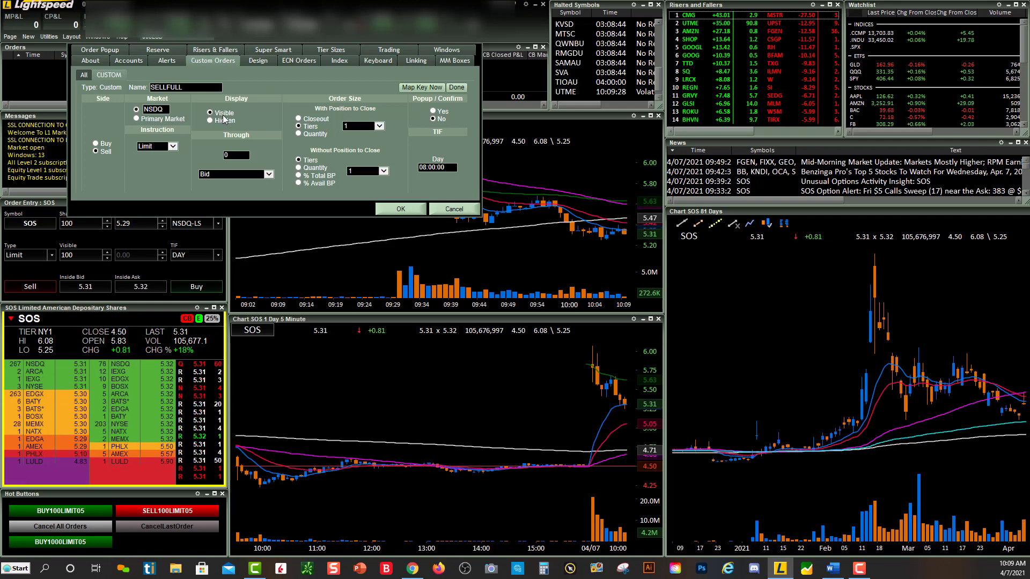
left_click(255, 176)
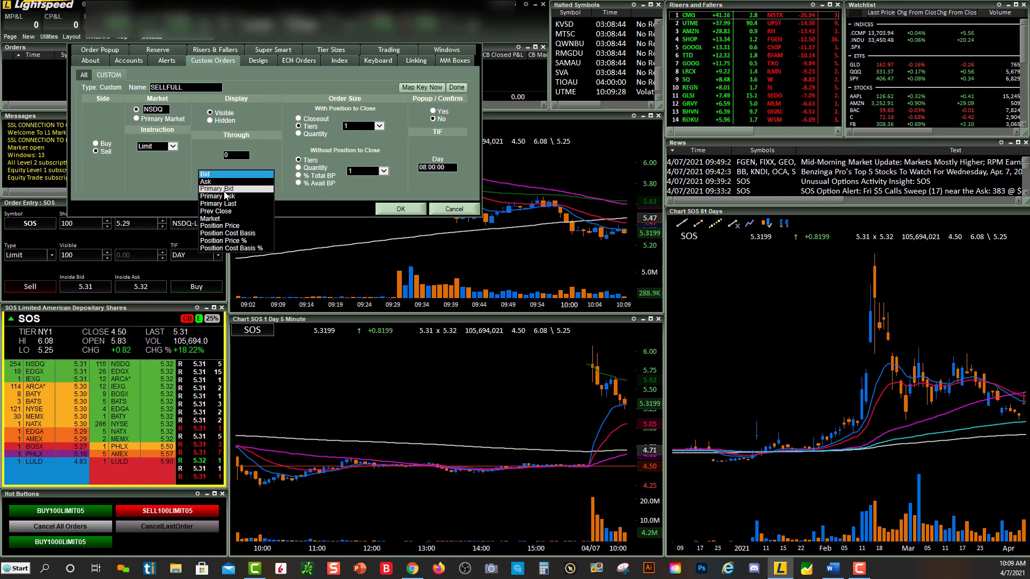
left_click(270, 158)
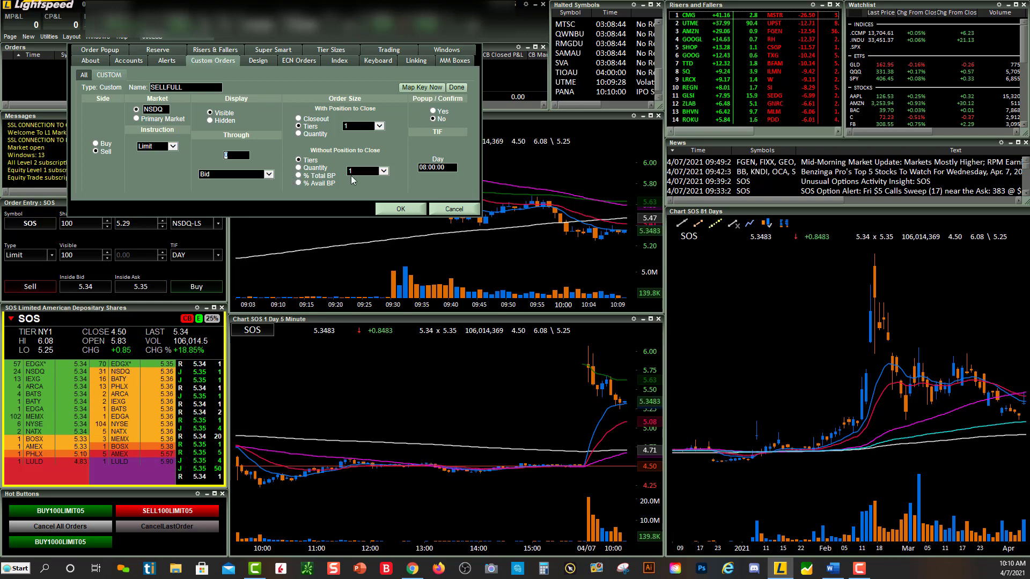
type("0.05")
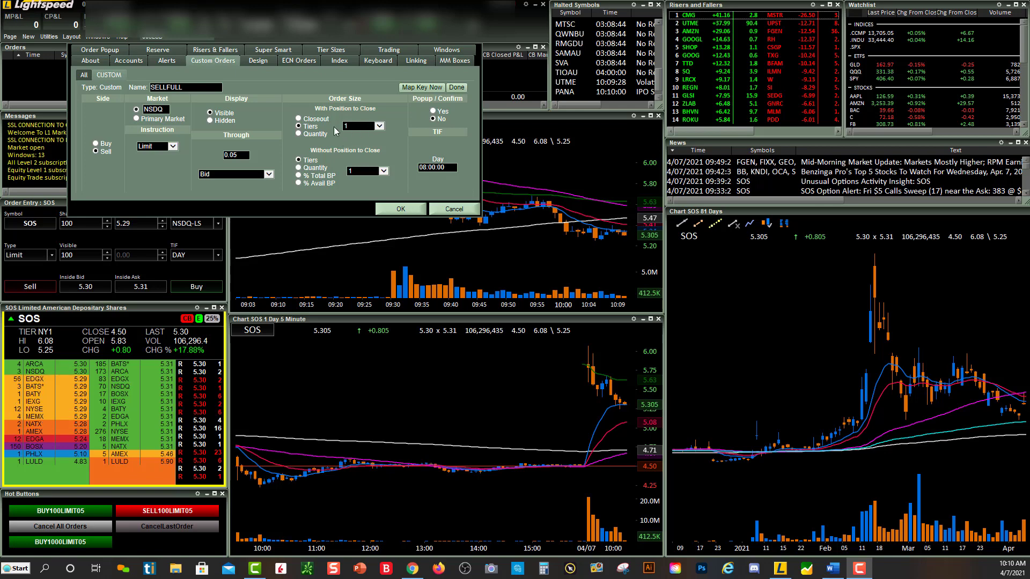
Step: Set the SELLFULL order size with a position to Closeout of the full position, and save the configuration
left_click(306, 119)
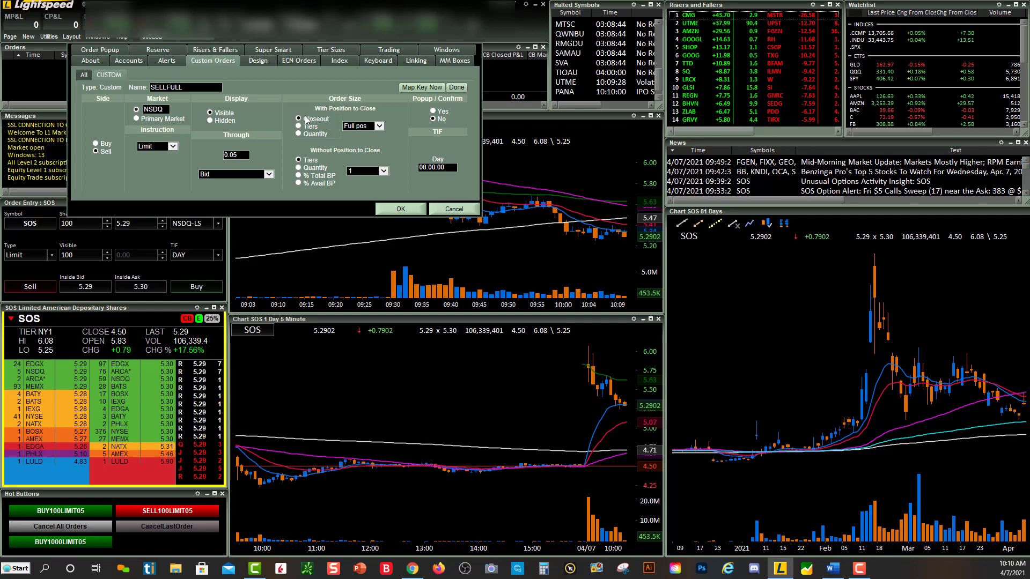
left_click(382, 126)
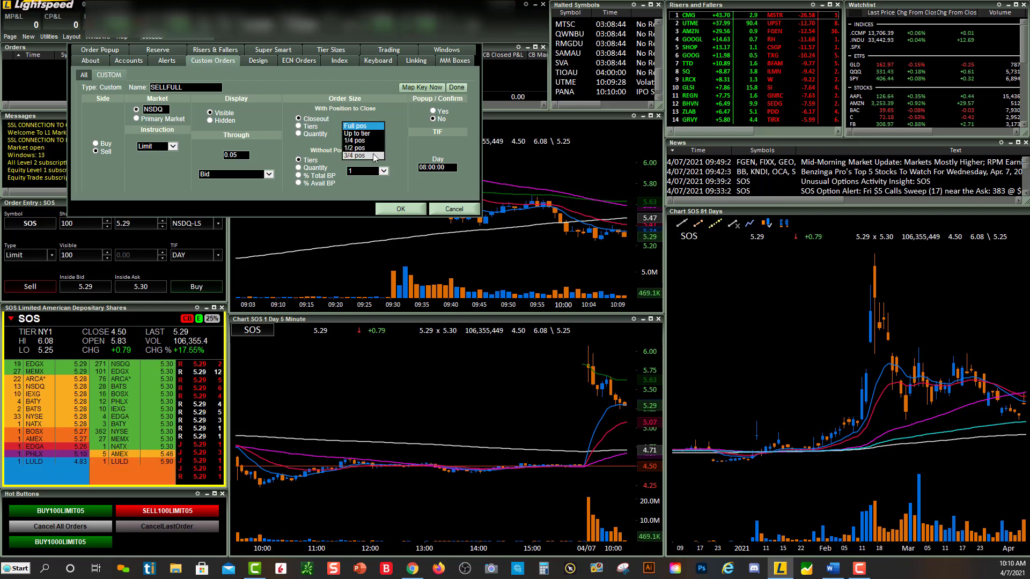
left_click(395, 133)
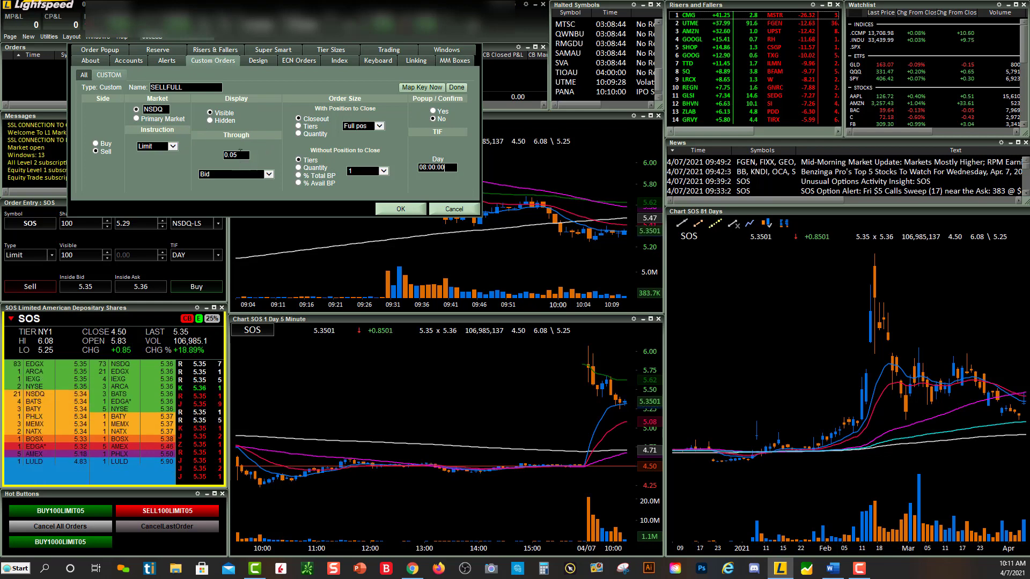
left_click(398, 210)
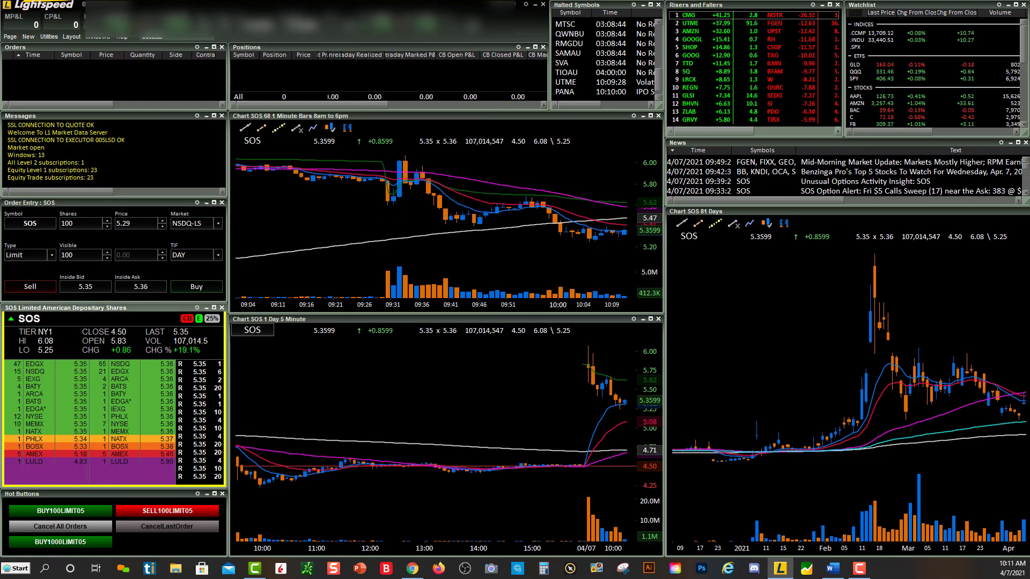
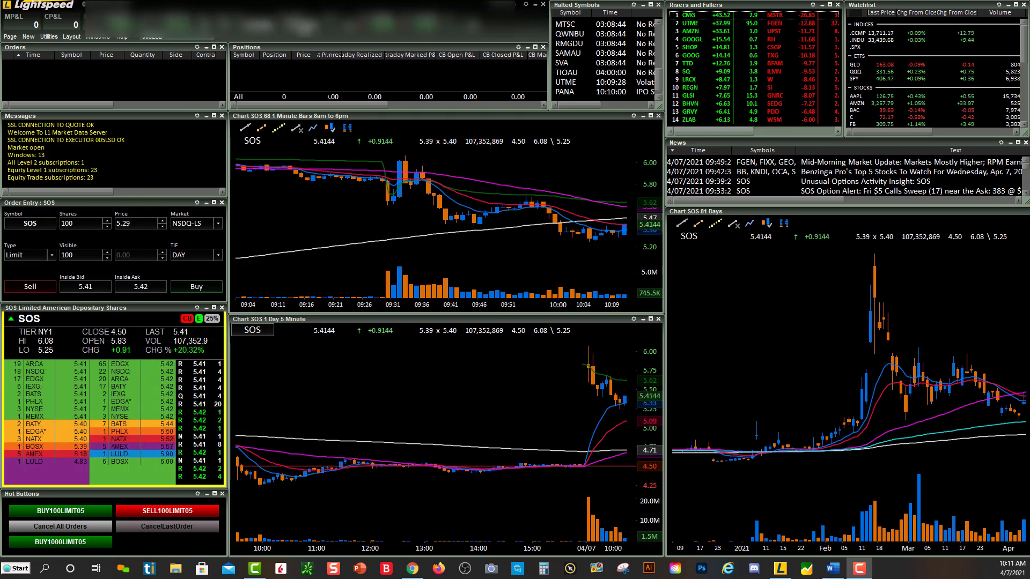
Step: Map the SELLFULL custom command to the Alt+0 key combination and save the configuration
left_click(51, 37)
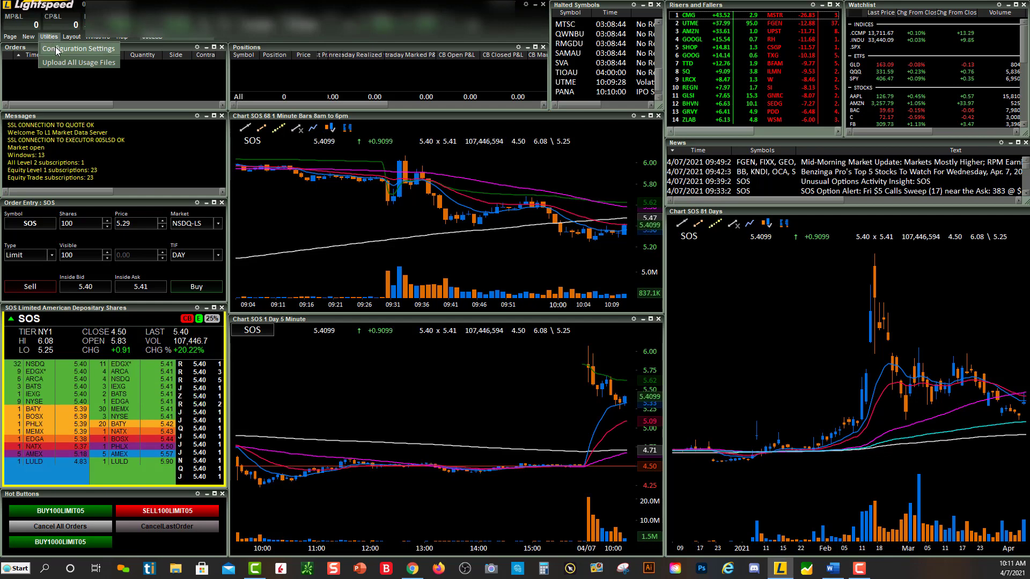
left_click(58, 49)
left_click(213, 61)
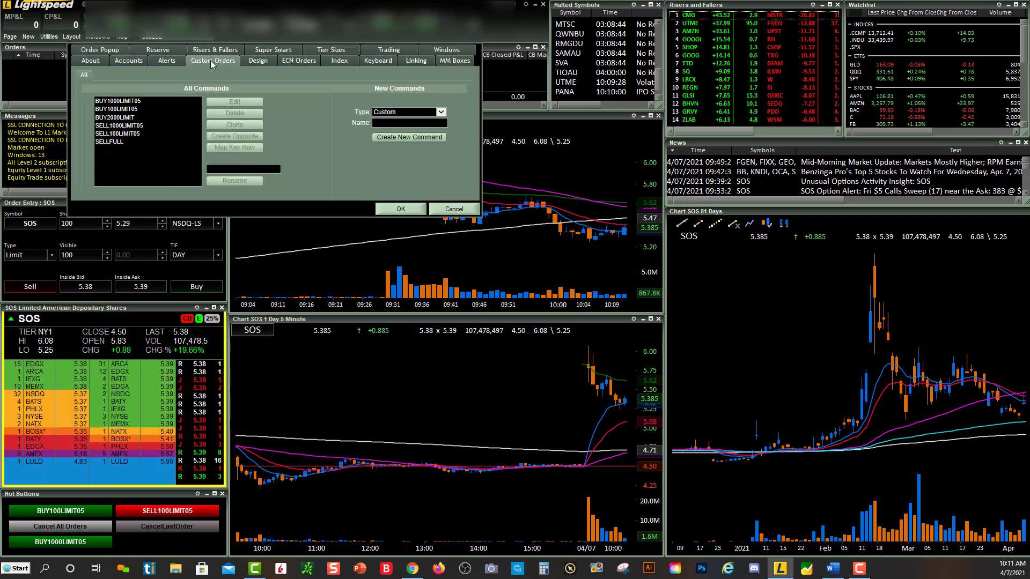
left_click(120, 142)
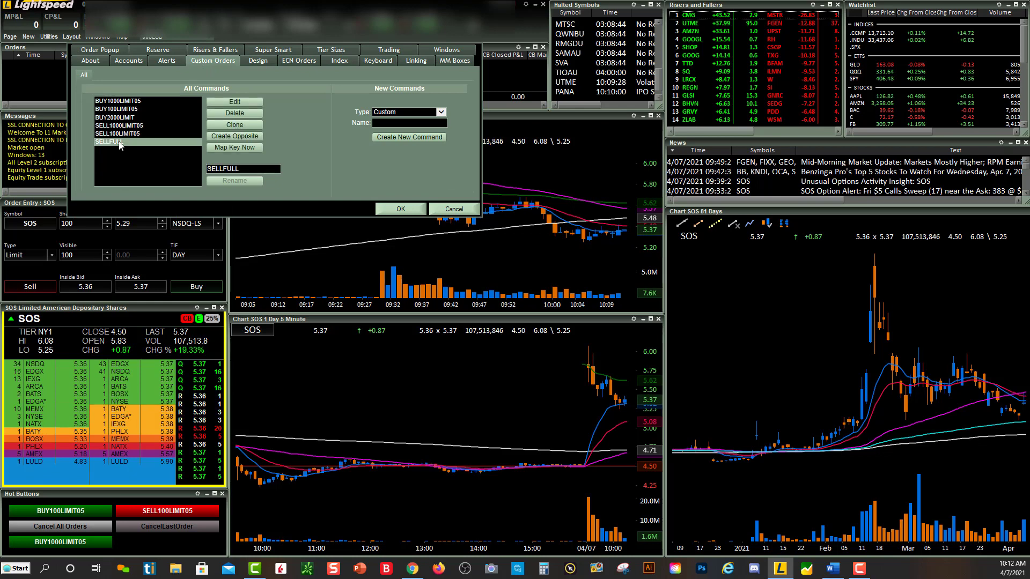
left_click(219, 151)
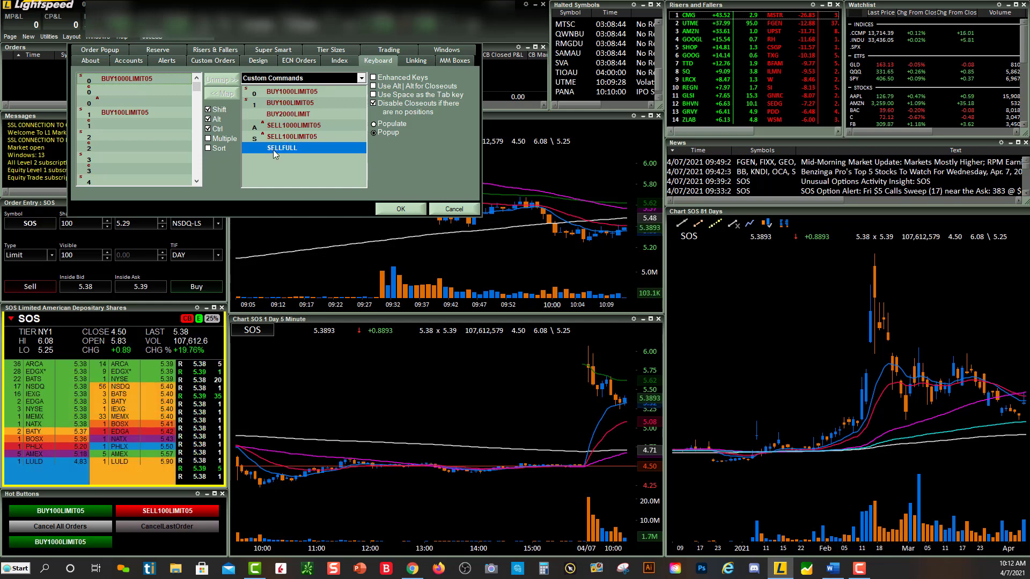
left_click(208, 128)
left_click(208, 109)
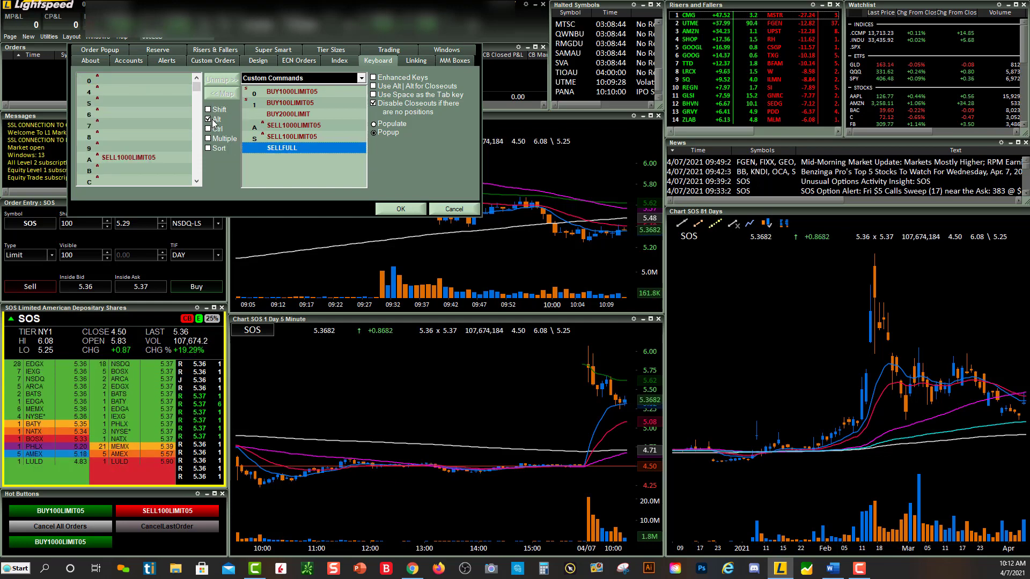
left_click(94, 83)
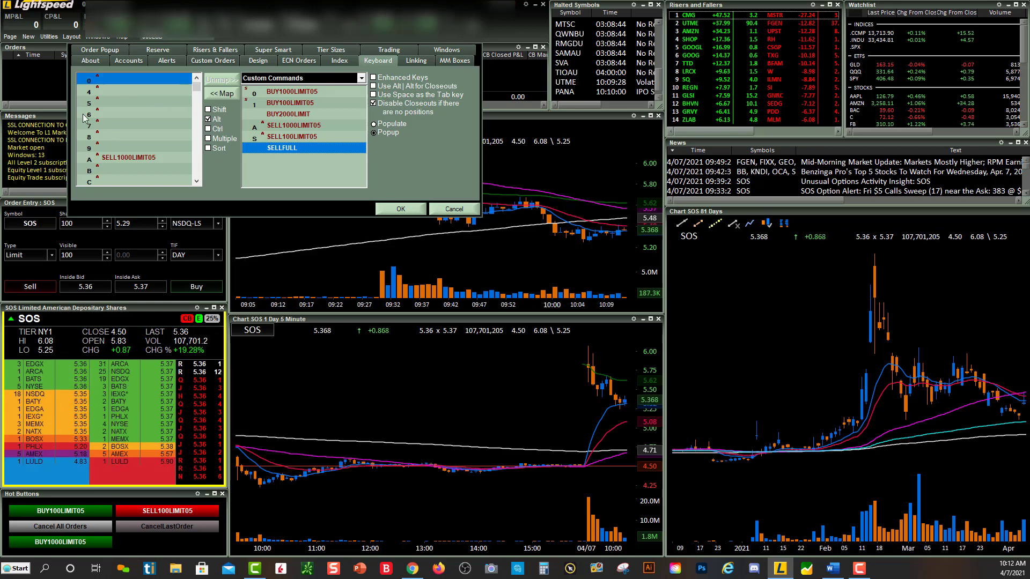
left_click_drag(197, 89, 201, 69)
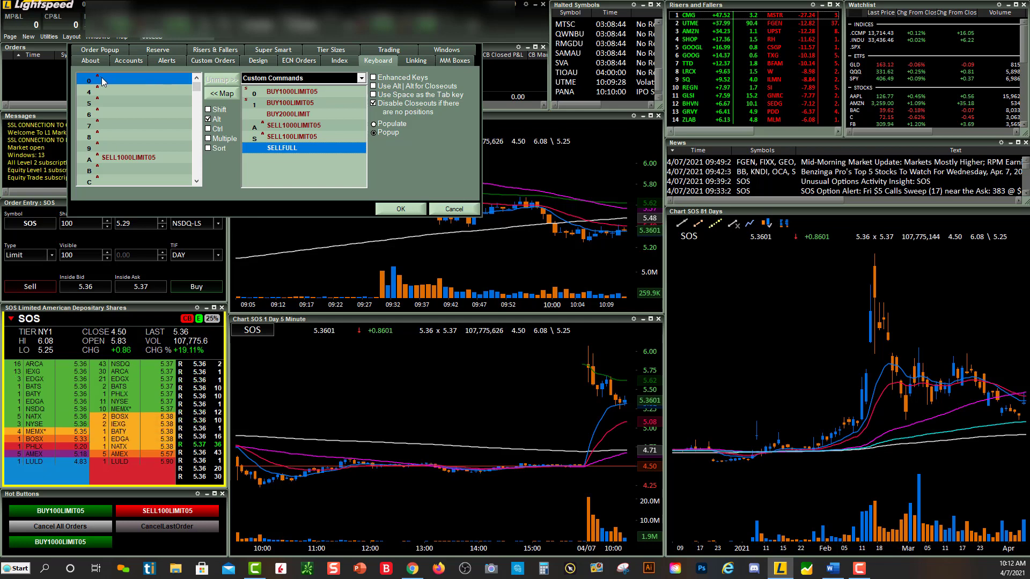
left_click(226, 95)
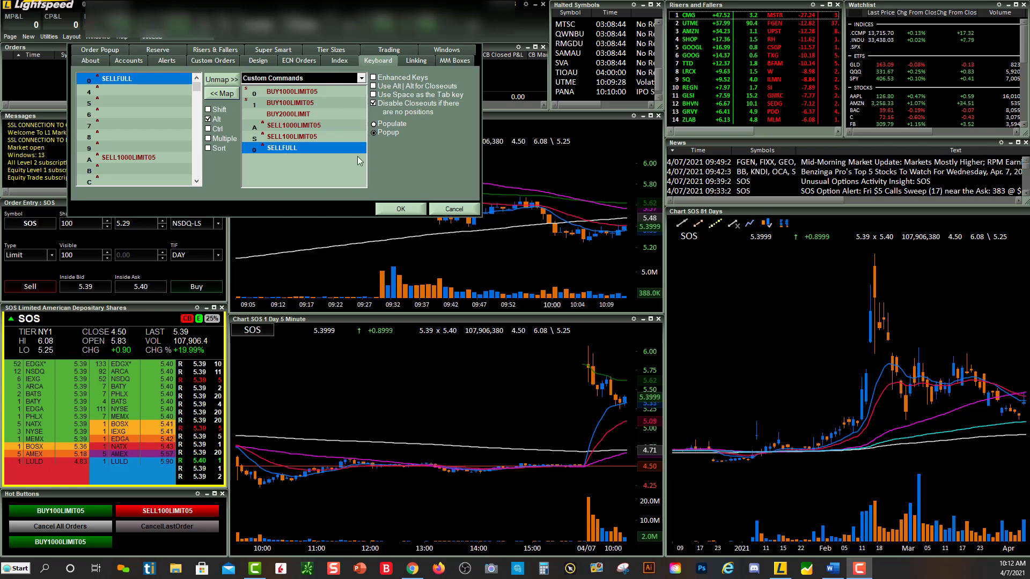
left_click(401, 209)
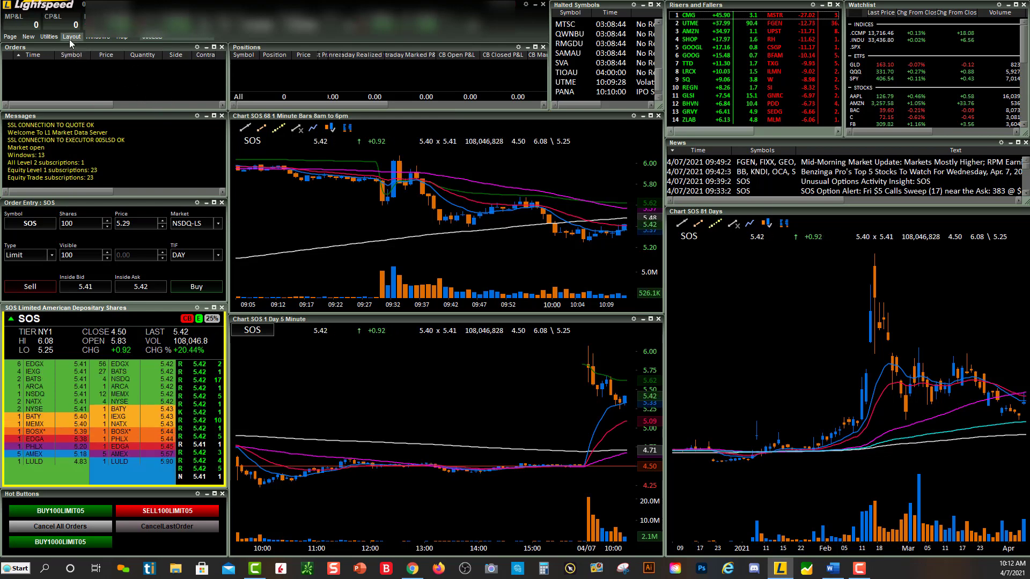
Step: Review the keyboard mapping of the SELLFULL custom command, leaving the configuration settings without saving
left_click(50, 36)
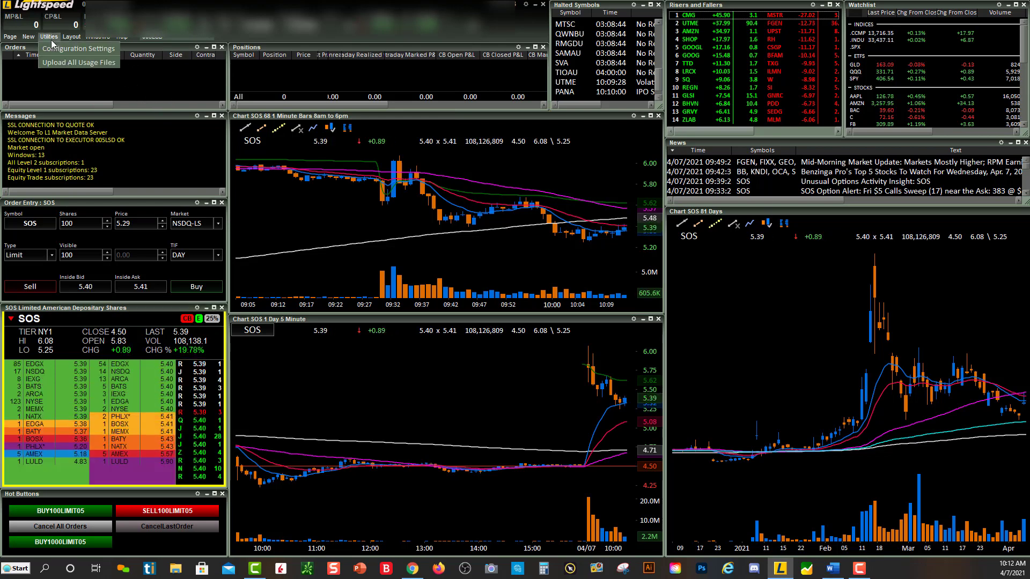
left_click(68, 49)
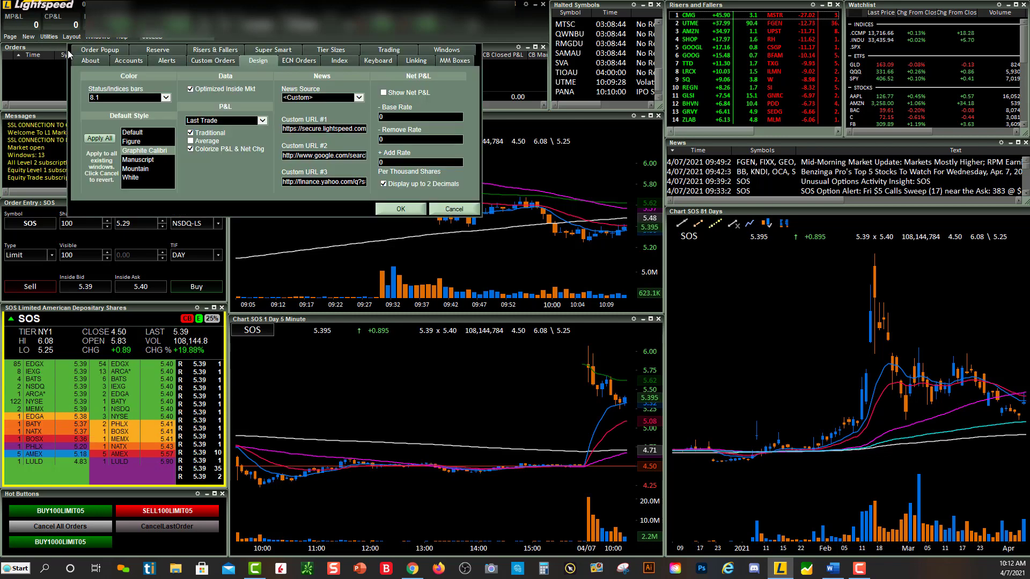
left_click(212, 60)
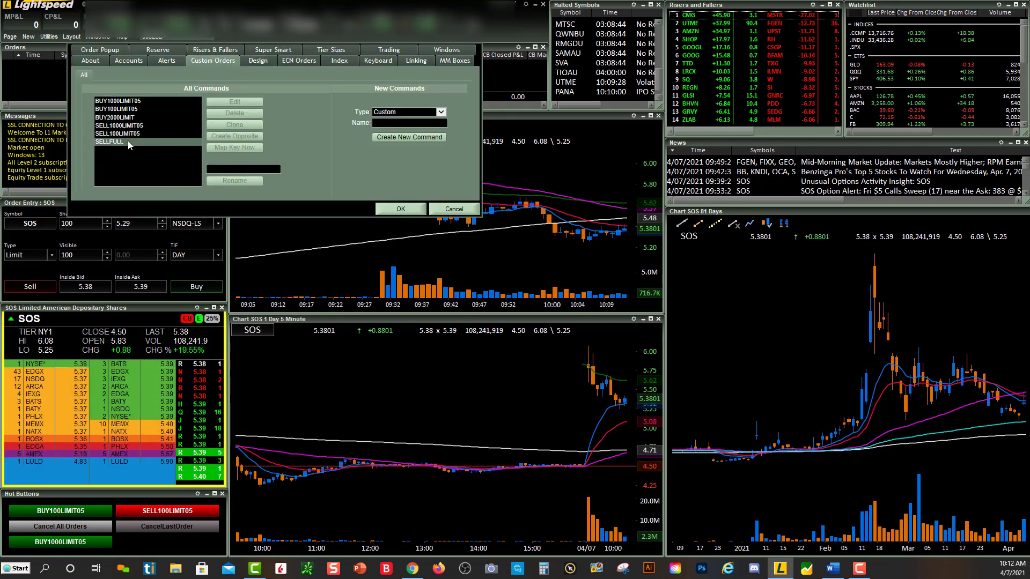
left_click(127, 141)
left_click(233, 148)
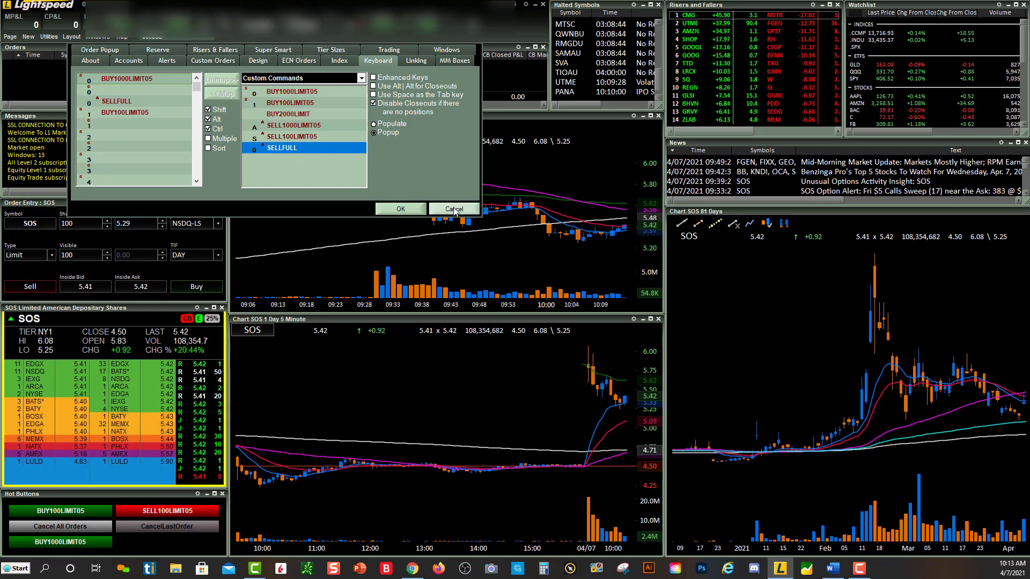
left_click(454, 209)
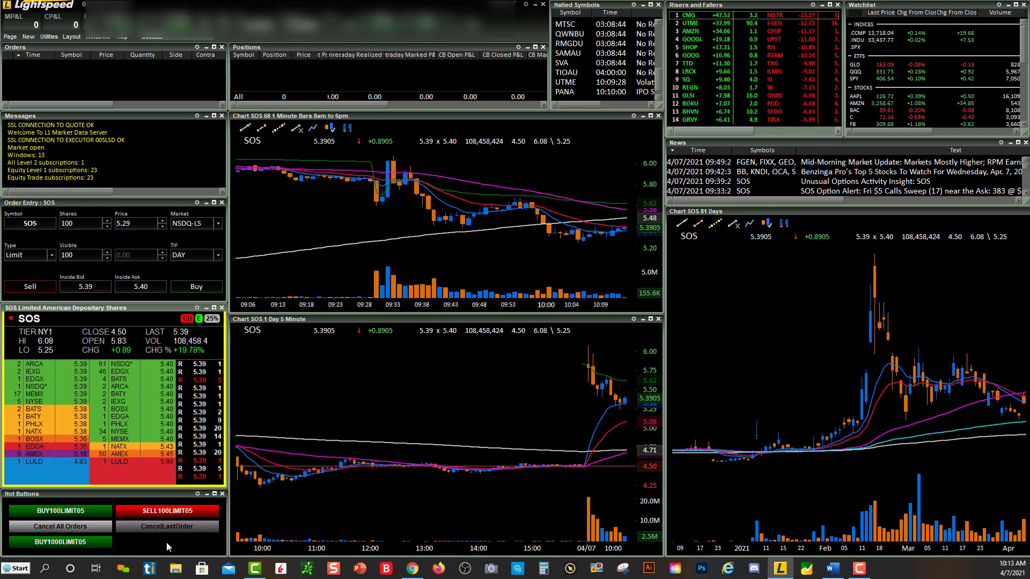
Step: Add the SELLFULL custom command to the button list of the Hot Buttons window
right_click(166, 542)
left_click(176, 495)
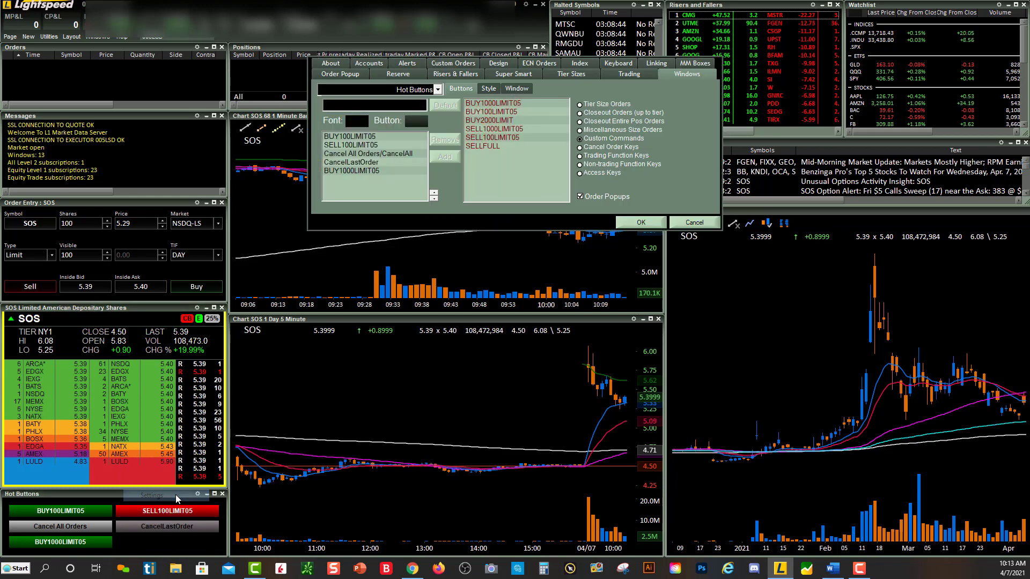
left_click(484, 146)
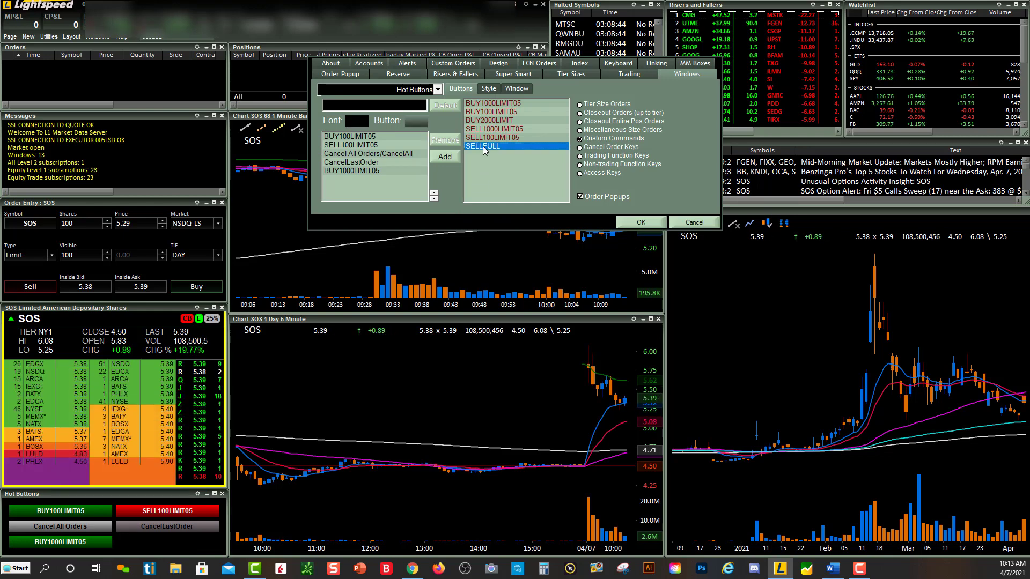
left_click(443, 156)
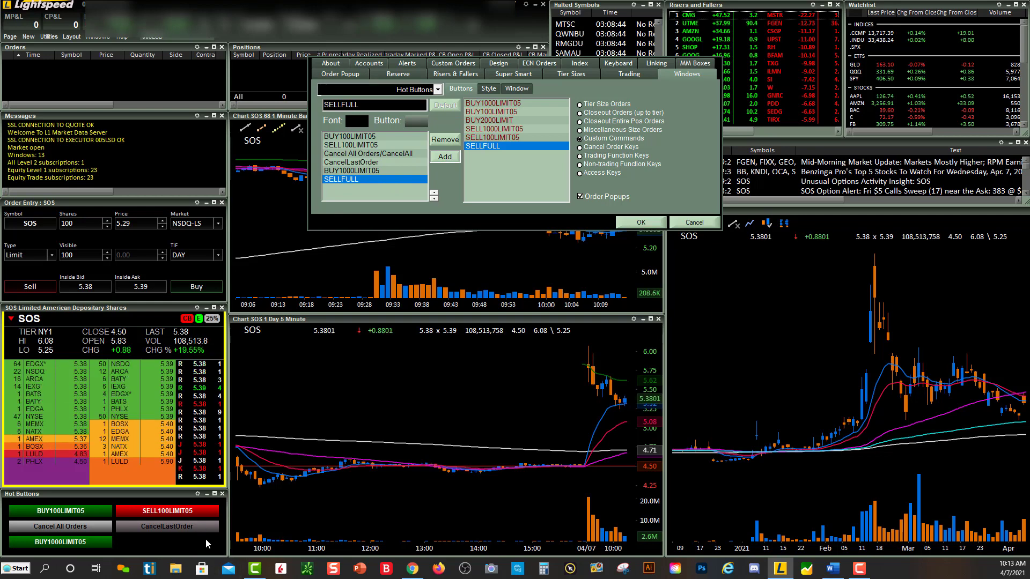
Step: Give the SELLFULL hot button a red background and a white font, and save the window settings
left_click(416, 123)
left_click(405, 100)
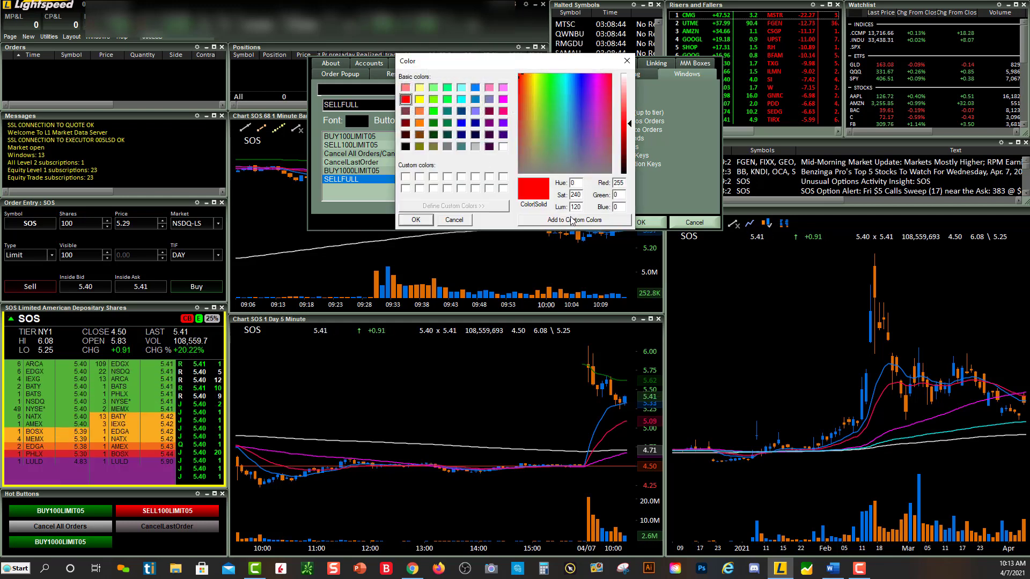
left_click(416, 220)
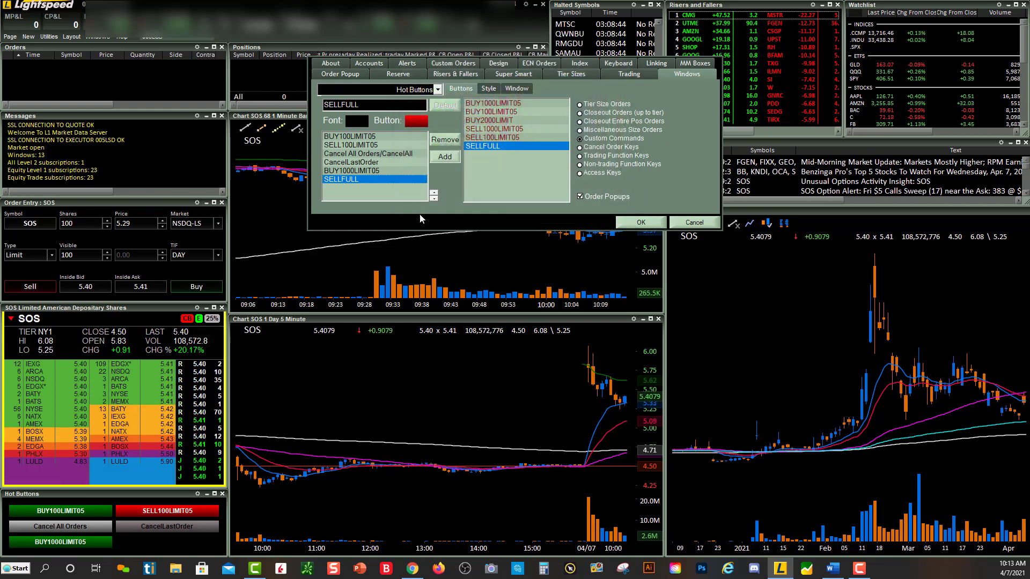
left_click(359, 120)
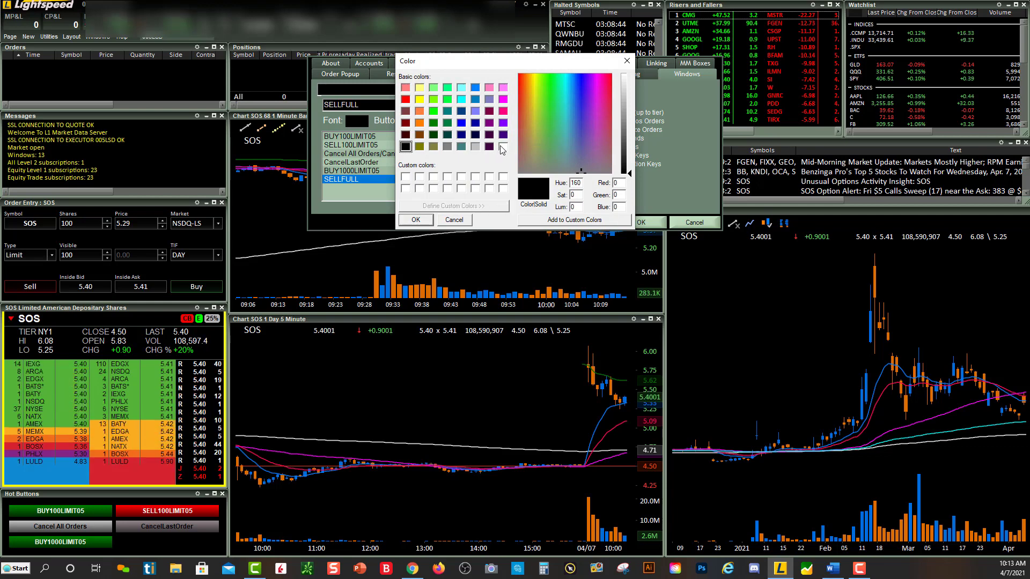
left_click(503, 146)
left_click(426, 222)
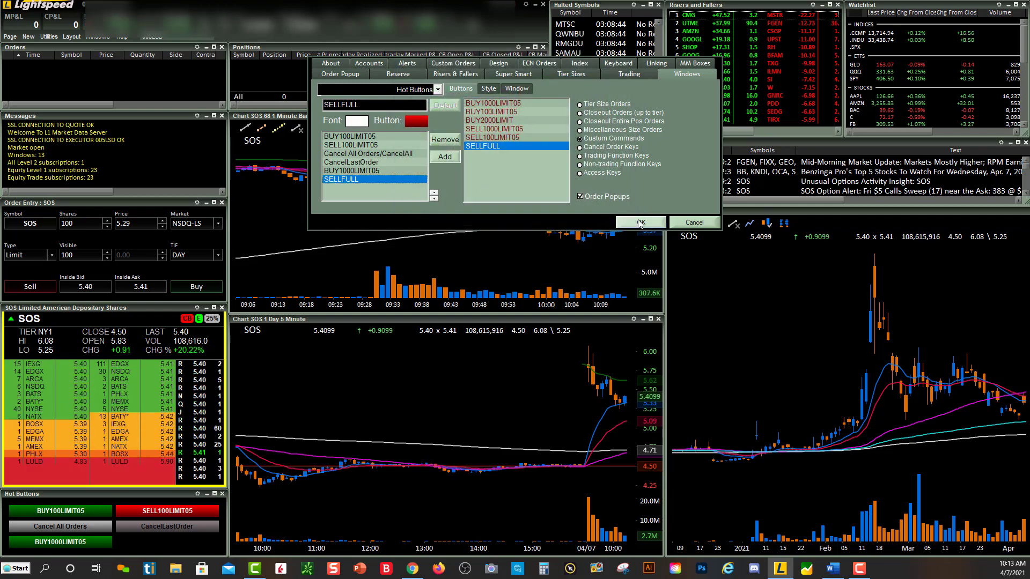
left_click(640, 223)
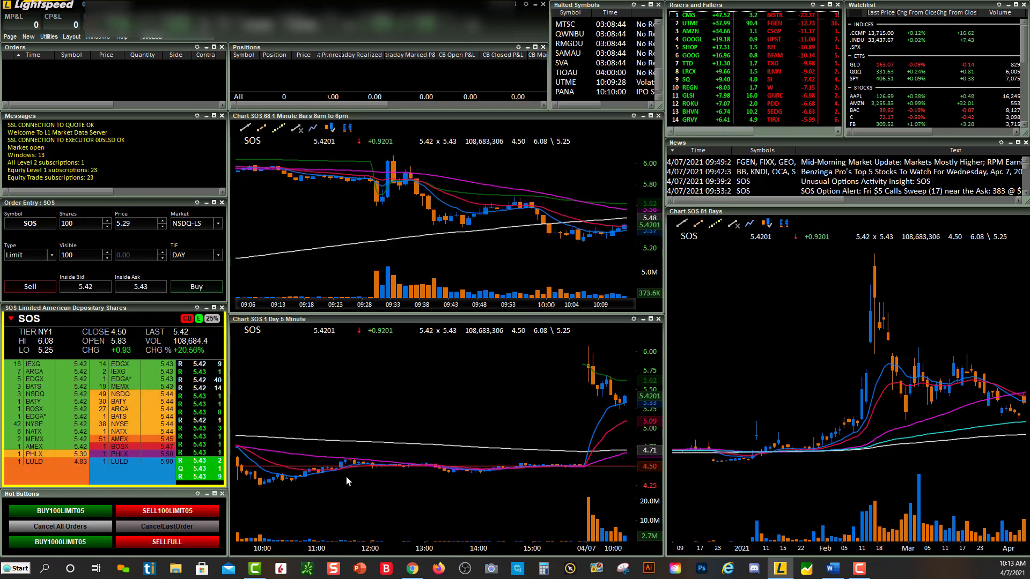